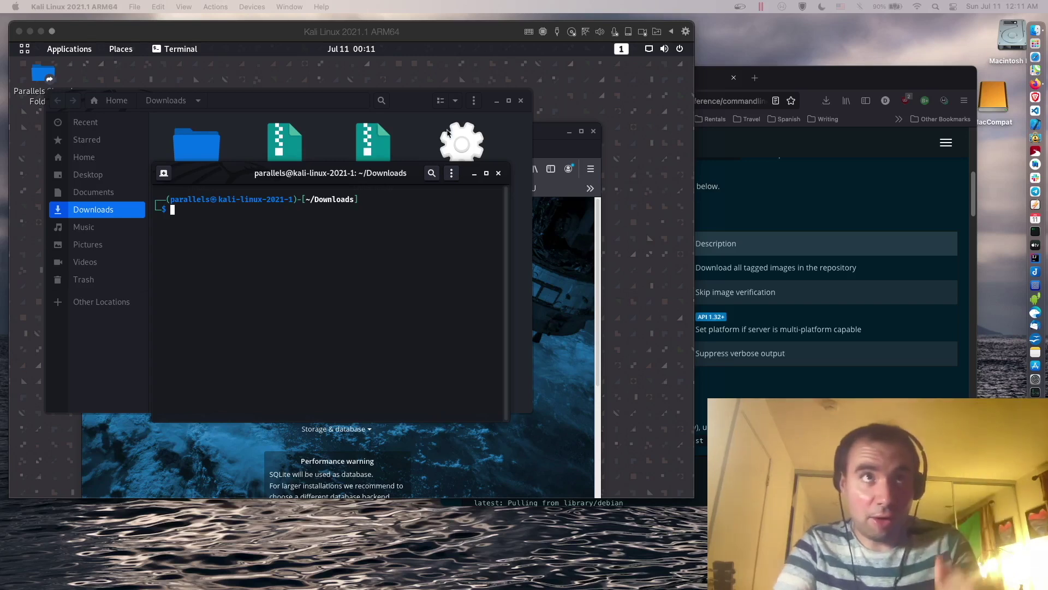
# Move the Kali VM window down to reveal the other VMs, then back up.
pyautogui.click(242, 29)
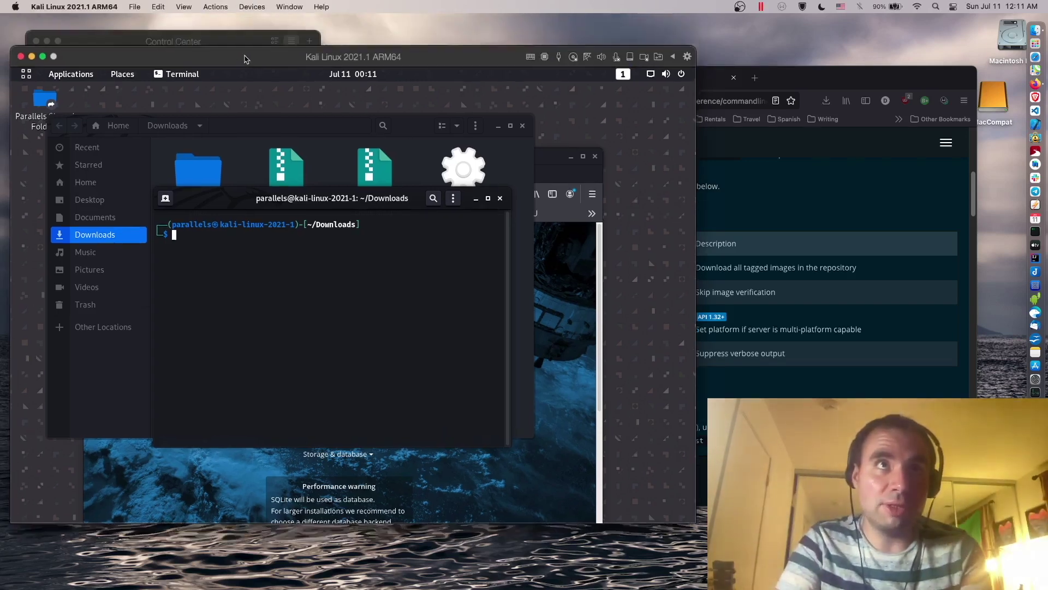
pyautogui.moveTo(244, 30); pyautogui.dragTo(251, 165)
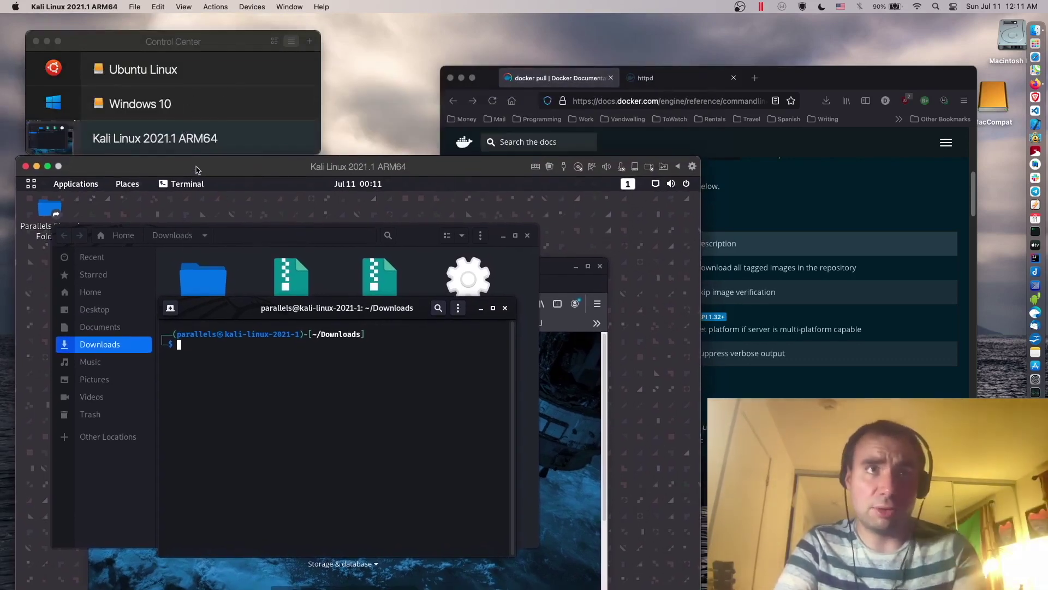
pyautogui.moveTo(196, 166); pyautogui.dragTo(195, 55)
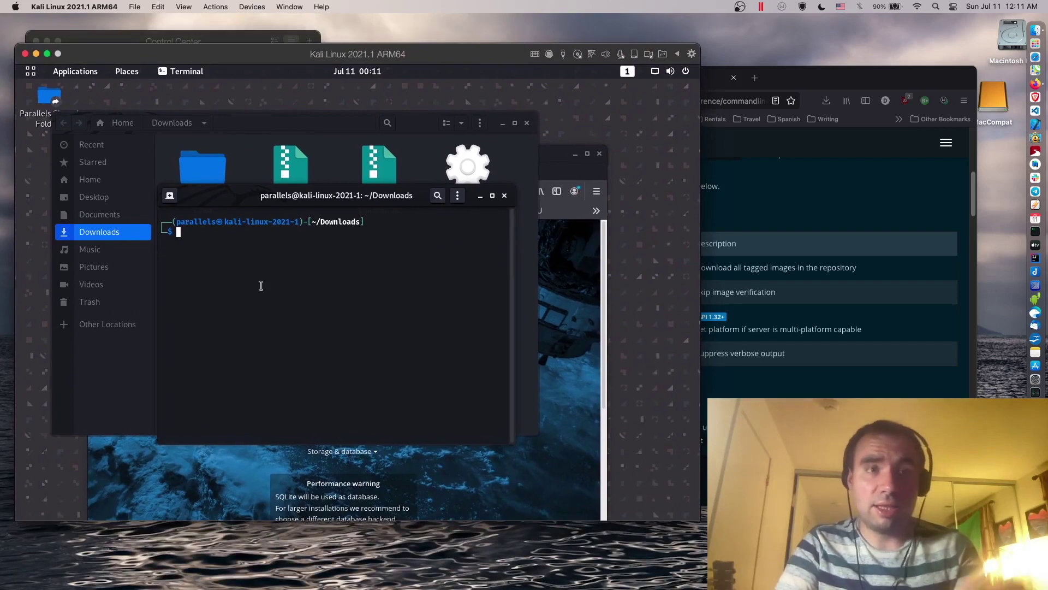
# Run arch and uname -ra, confirming aarch64 and the 5.10.0-kali4-arm64 kernel.
pyautogui.write('arch')
pyautogui.press('Return')
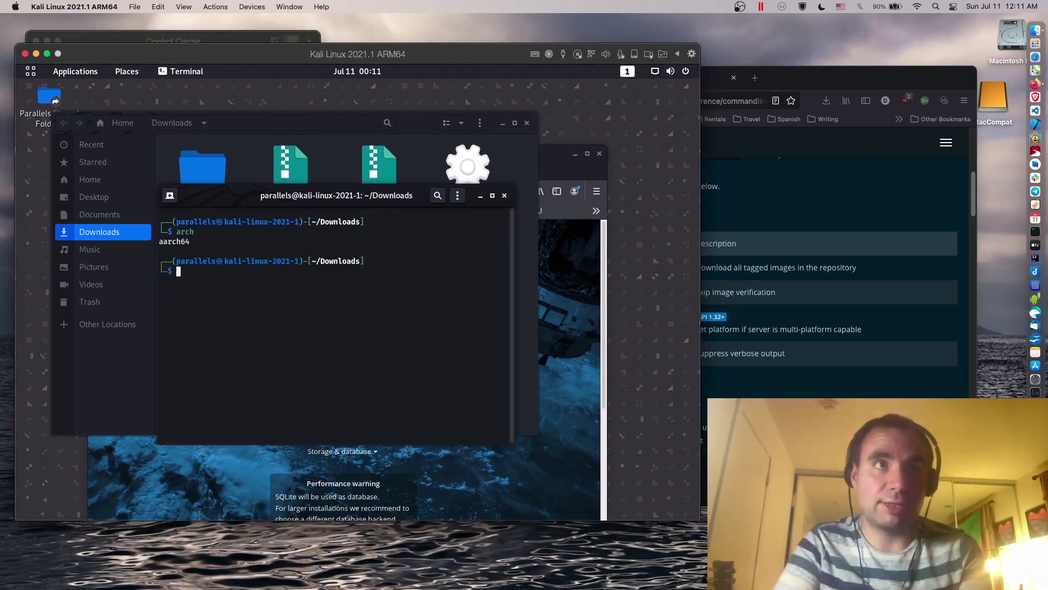
pyautogui.write('uname -ra')
pyautogui.press('Return')
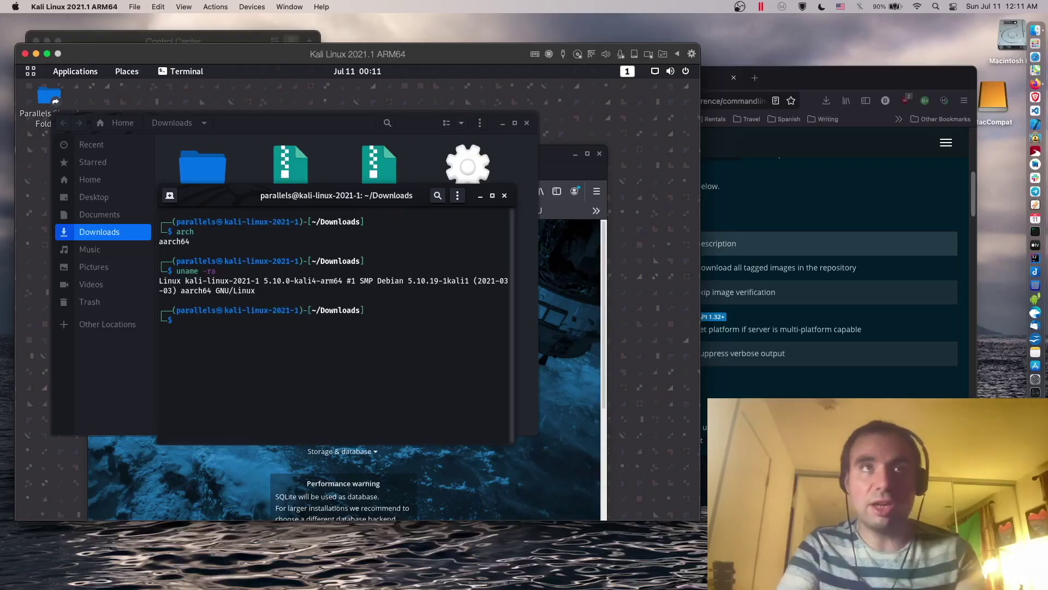
pyautogui.click(279, 61)
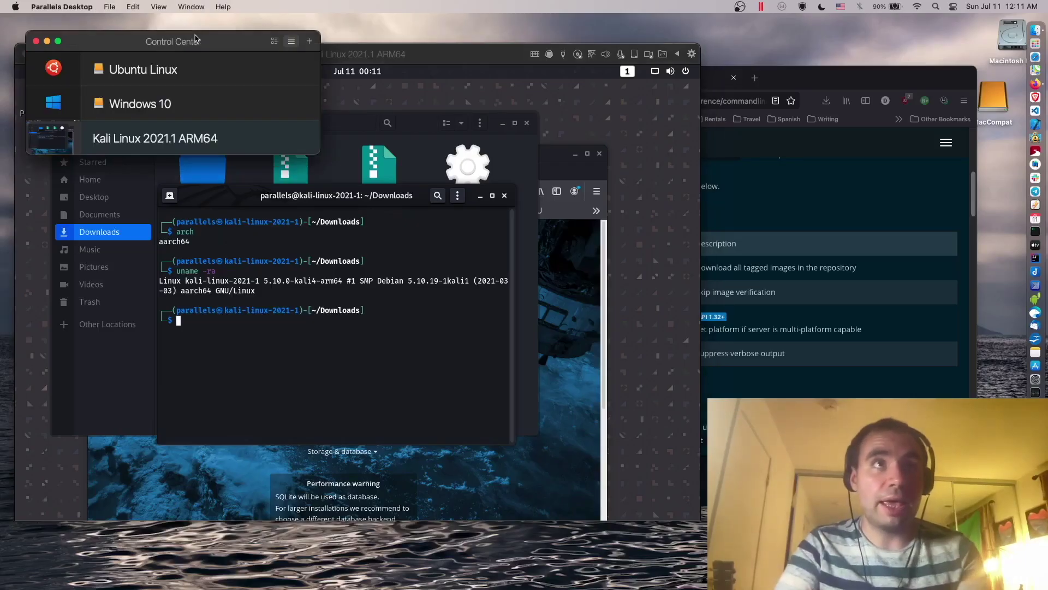
pyautogui.click(309, 41)
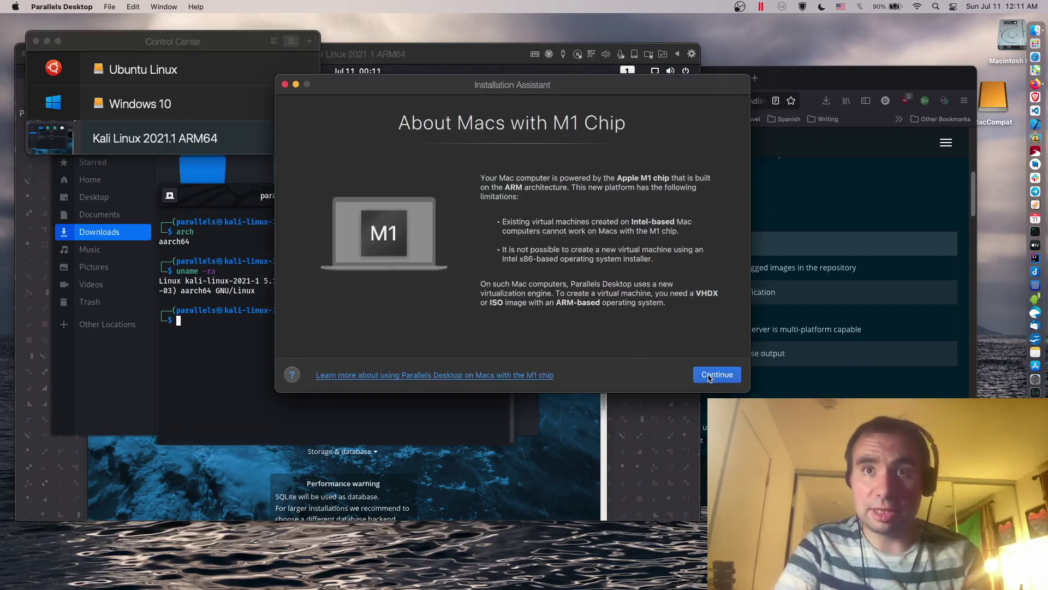
pyautogui.click(716, 374)
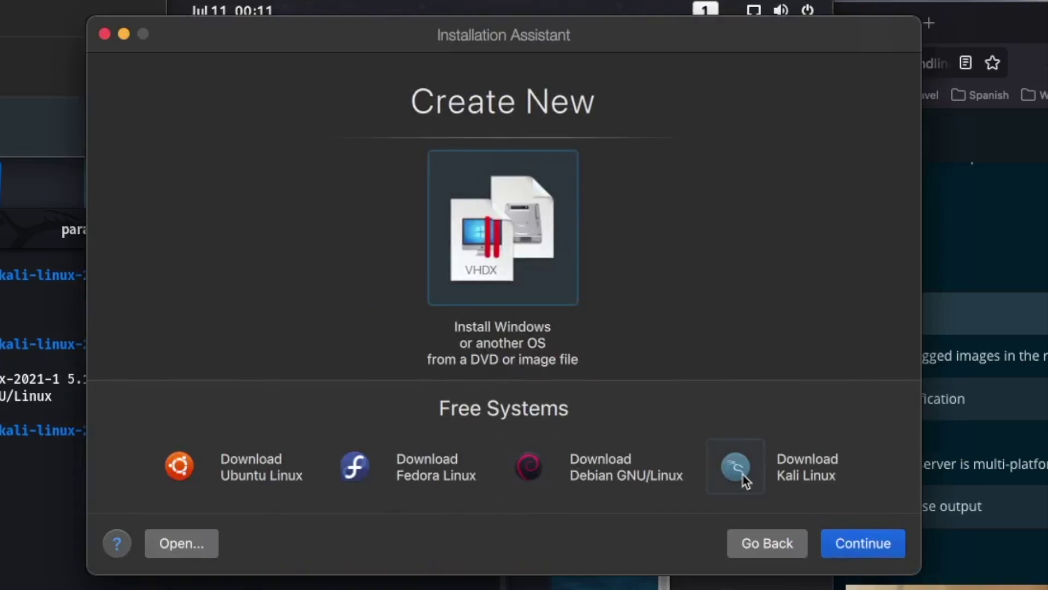
pyautogui.click(767, 540)
pyautogui.click(104, 35)
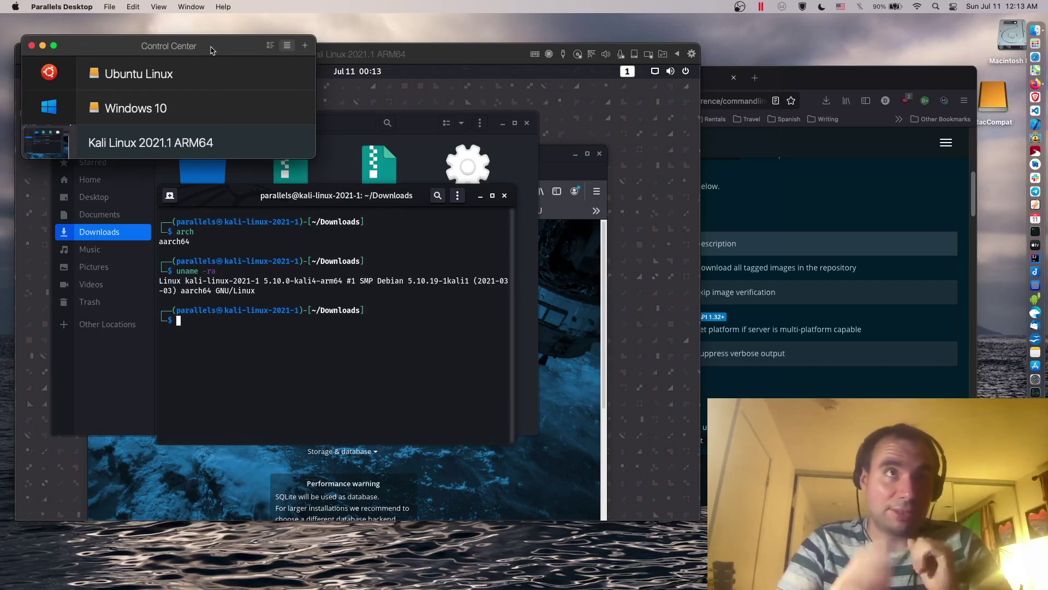
pyautogui.click(202, 72)
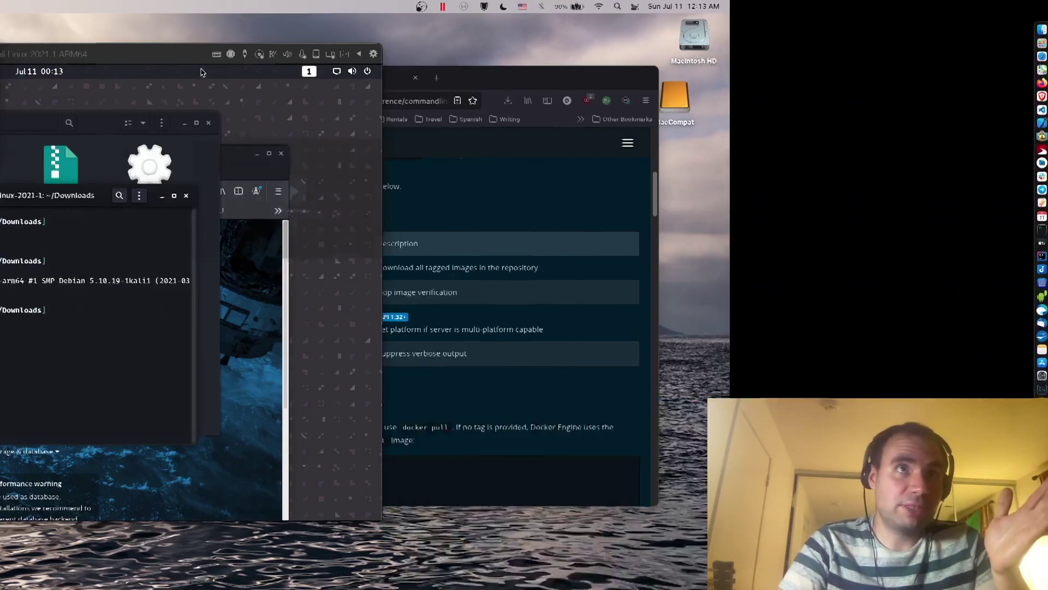
pyautogui.press('ctrl+super+f')
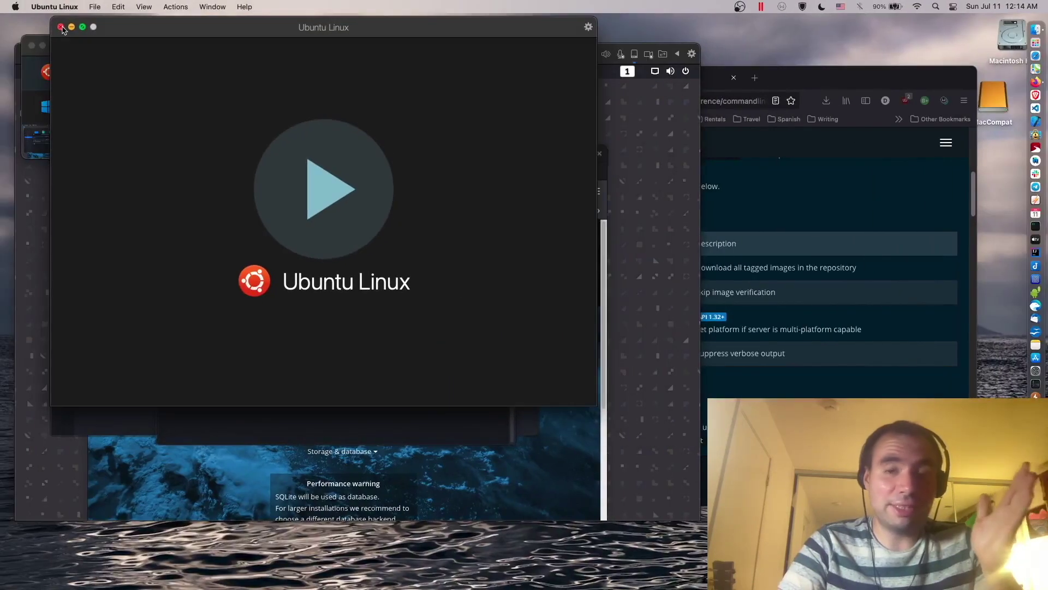
pyautogui.click(61, 26)
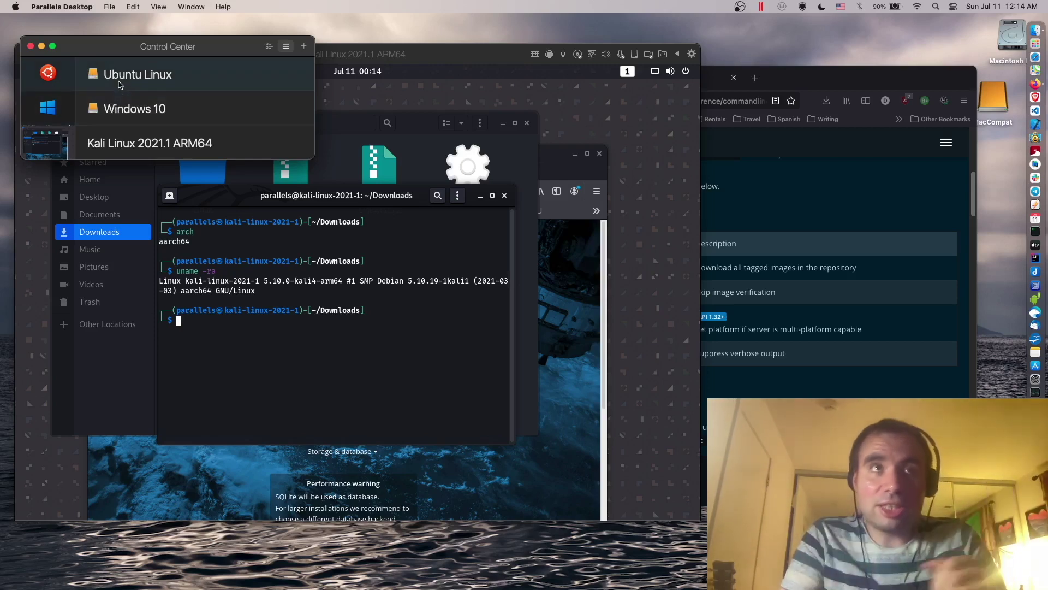
pyautogui.rightClick(120, 84)
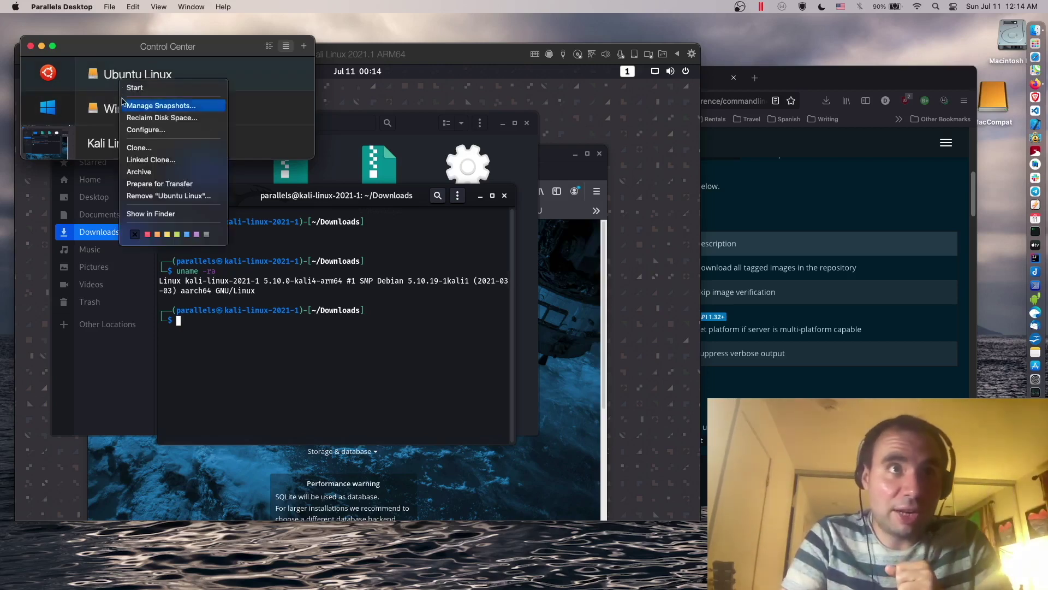
pyautogui.click(149, 214)
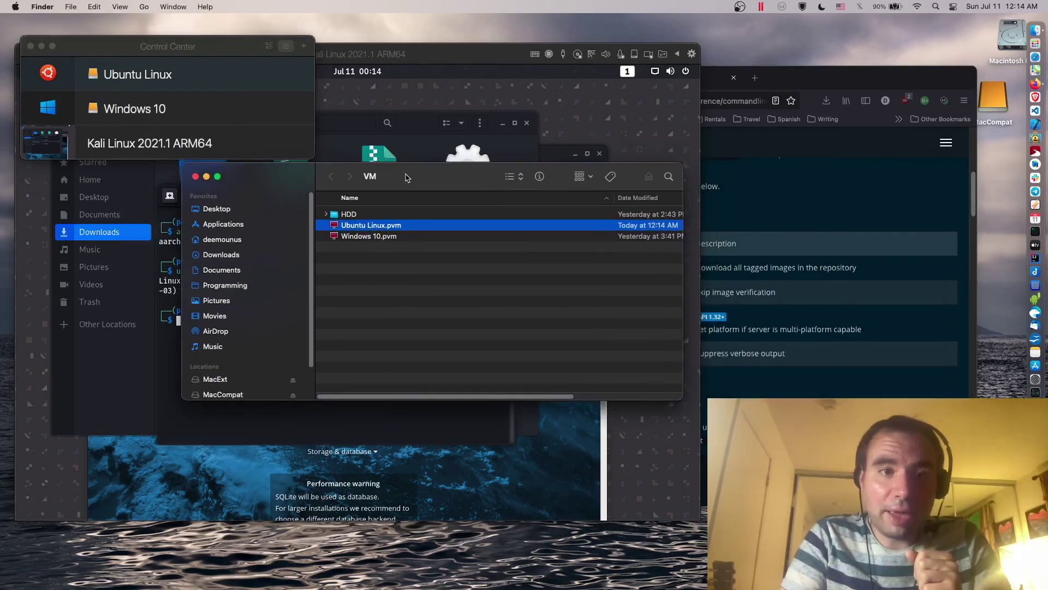
pyautogui.moveTo(406, 176); pyautogui.dragTo(352, 58)
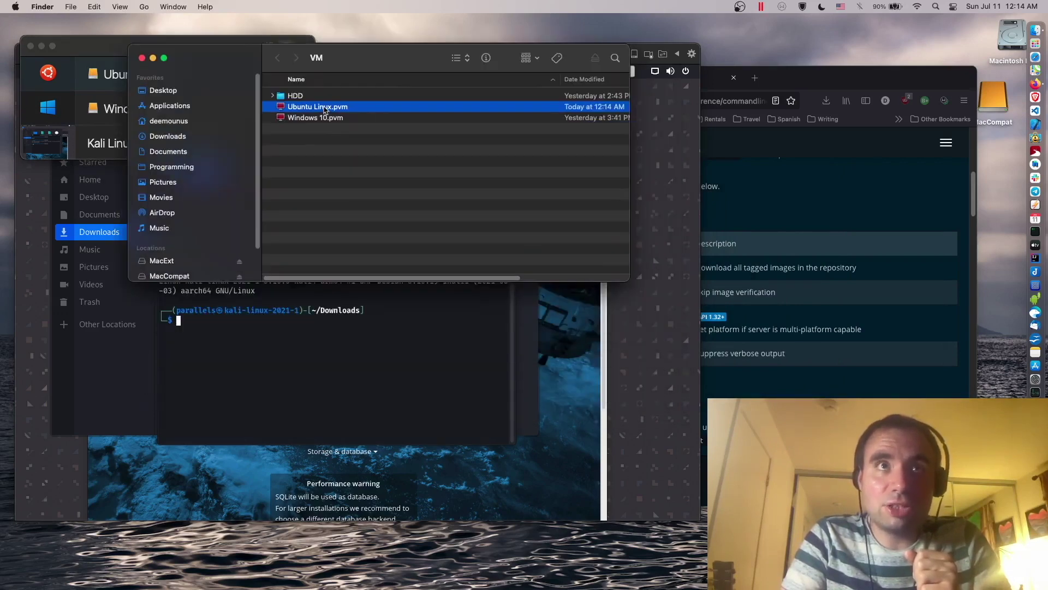
pyautogui.rightClick(325, 109)
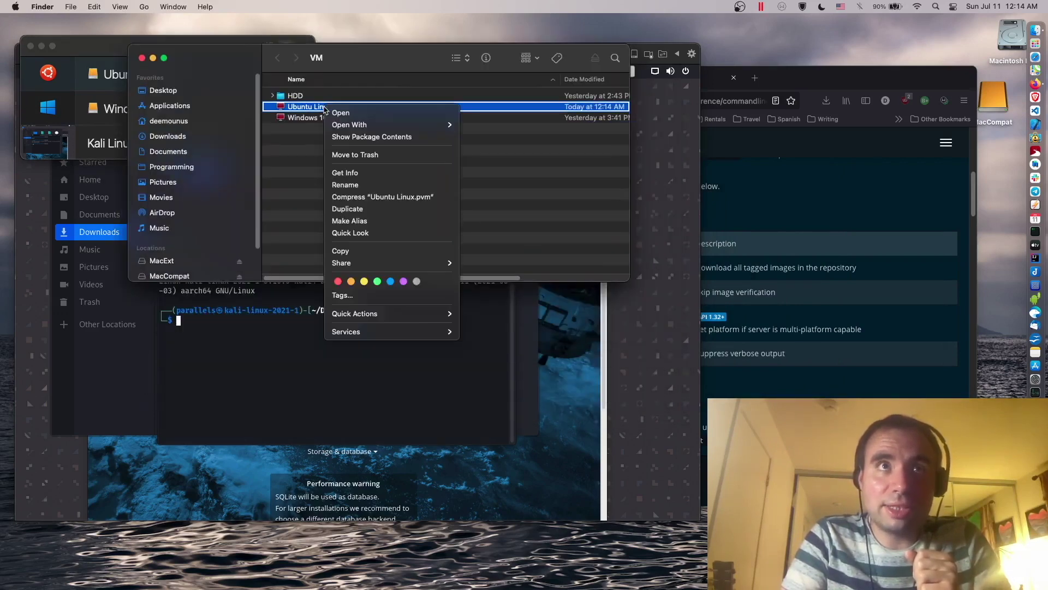
pyautogui.click(419, 142)
pyautogui.click(305, 97)
pyautogui.rightClick(306, 98)
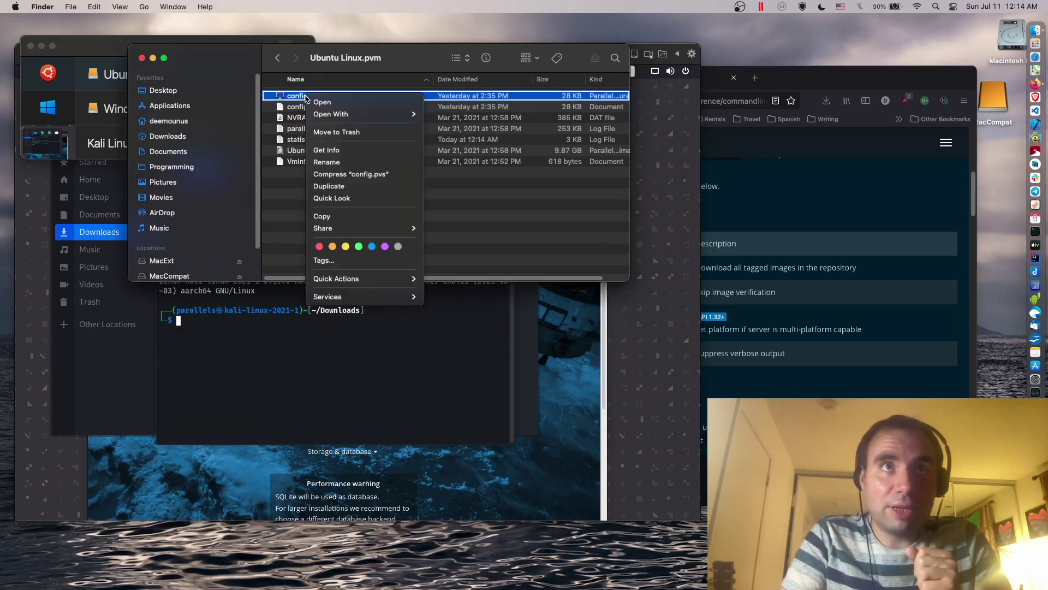
pyautogui.click(461, 180)
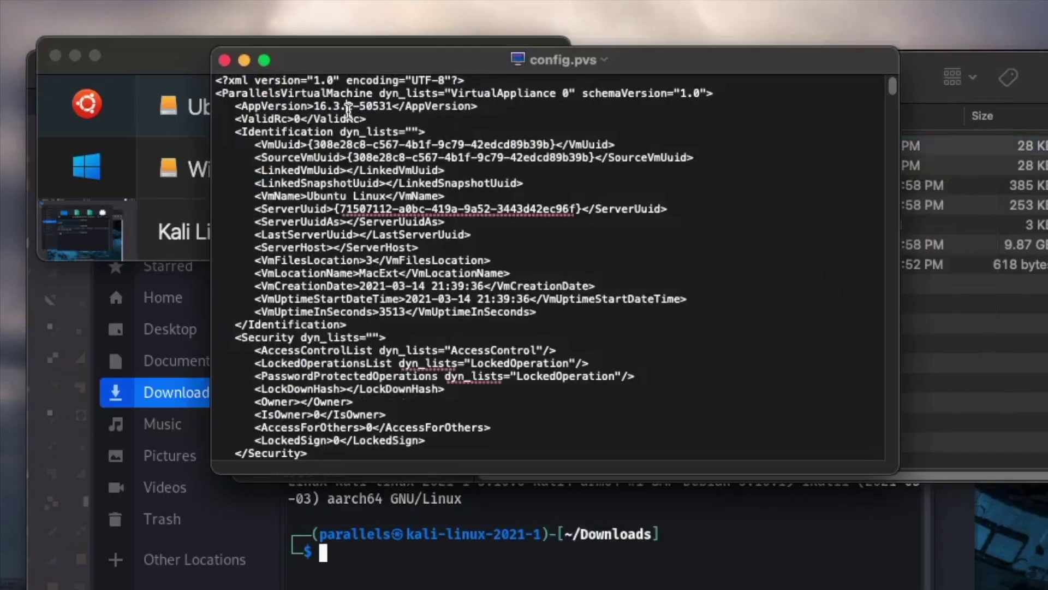
pyautogui.moveTo(319, 103); pyautogui.dragTo(373, 109)
pyautogui.click(224, 60)
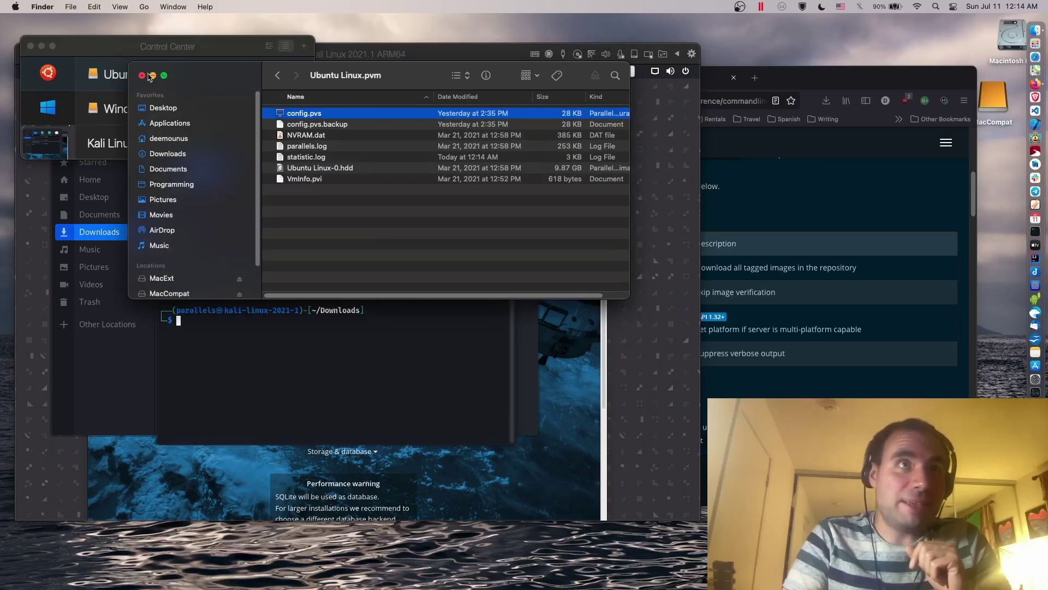
pyautogui.press('super+w')
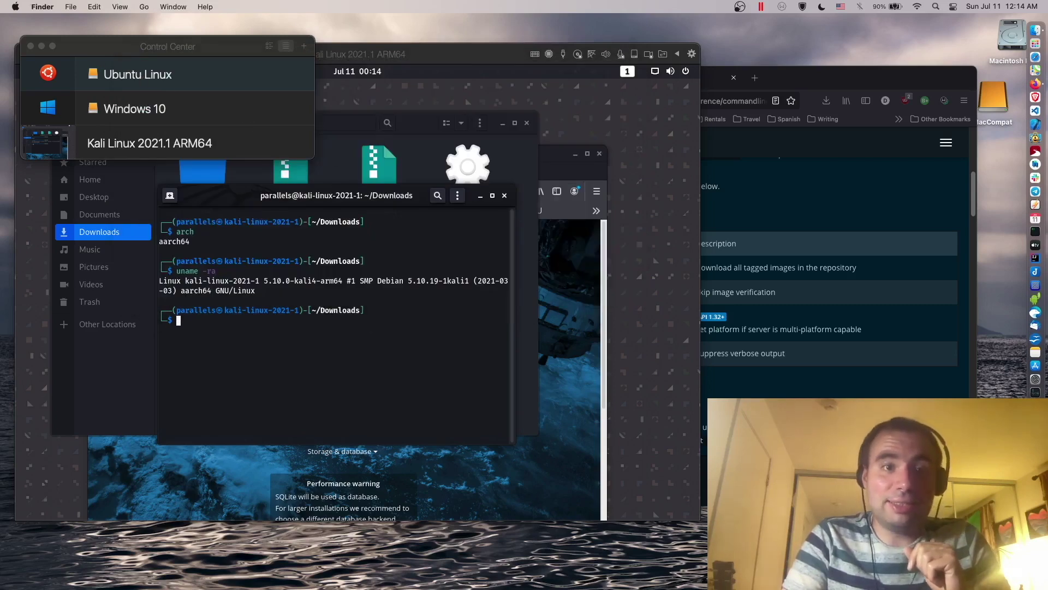
pyautogui.click(447, 65)
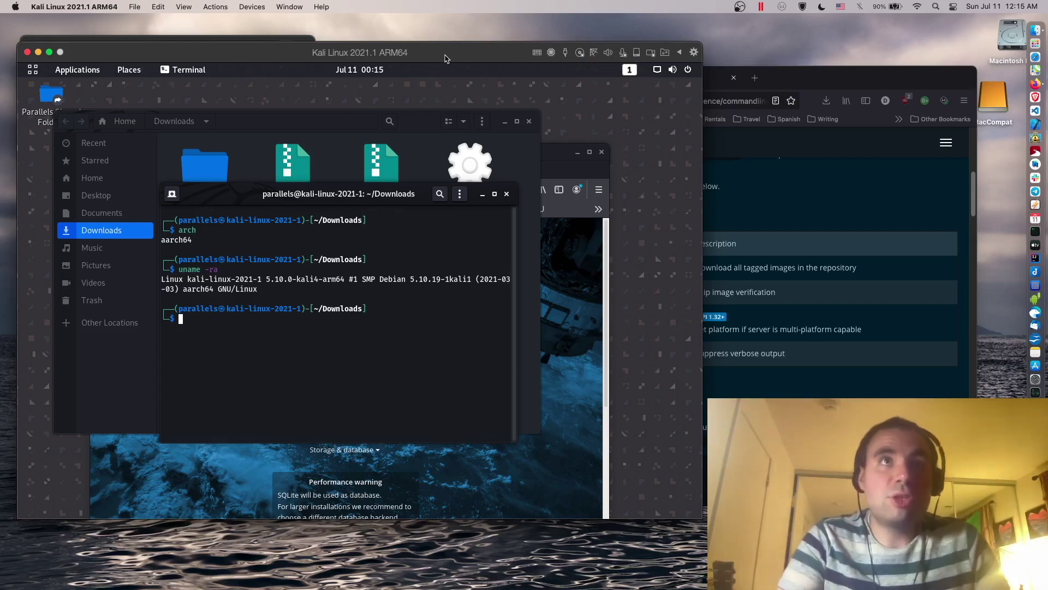
# Drag the Kali Linux 2021.1 ARM64 window slightly lower on screen.
pyautogui.moveTo(444, 58); pyautogui.dragTo(442, 80)
# Bring the Parallels Control Center VM list in front of the Kali window.
pyautogui.click(165, 42)
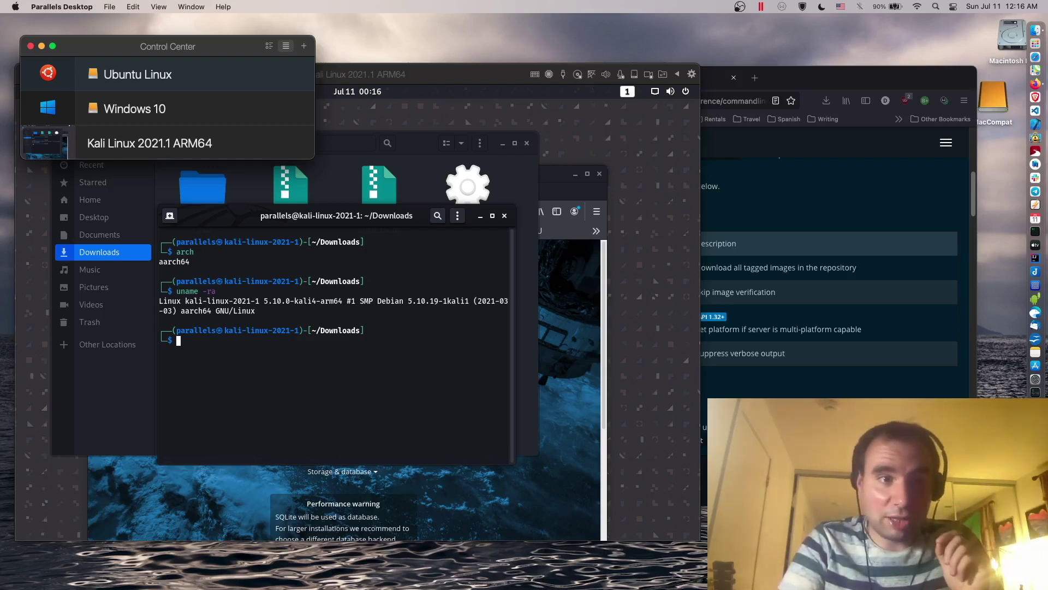
pyautogui.press('super+Tab')
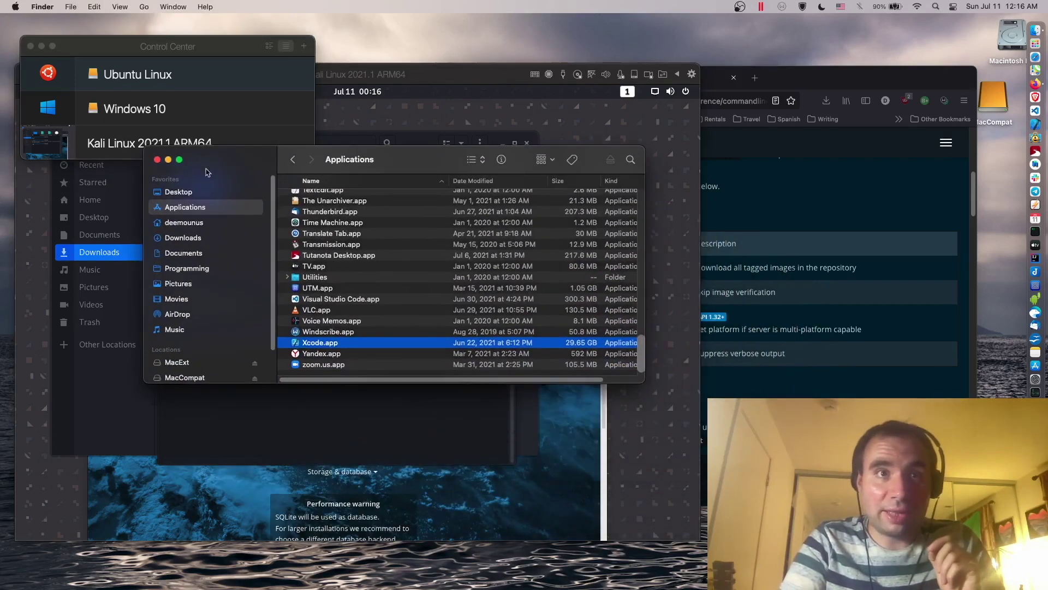
pyautogui.rightClick(329, 344)
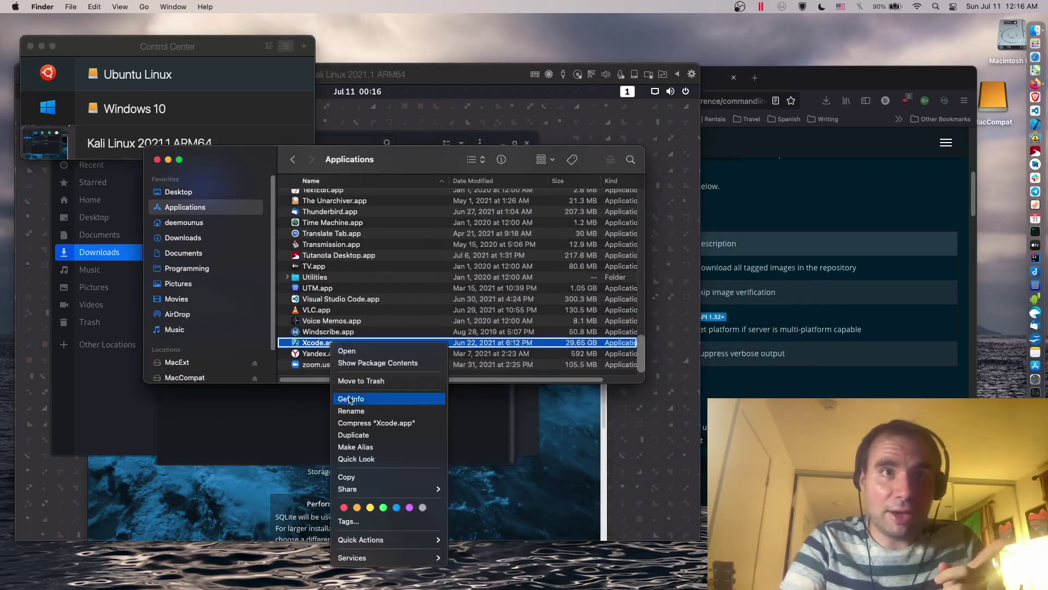
pyautogui.click(350, 400)
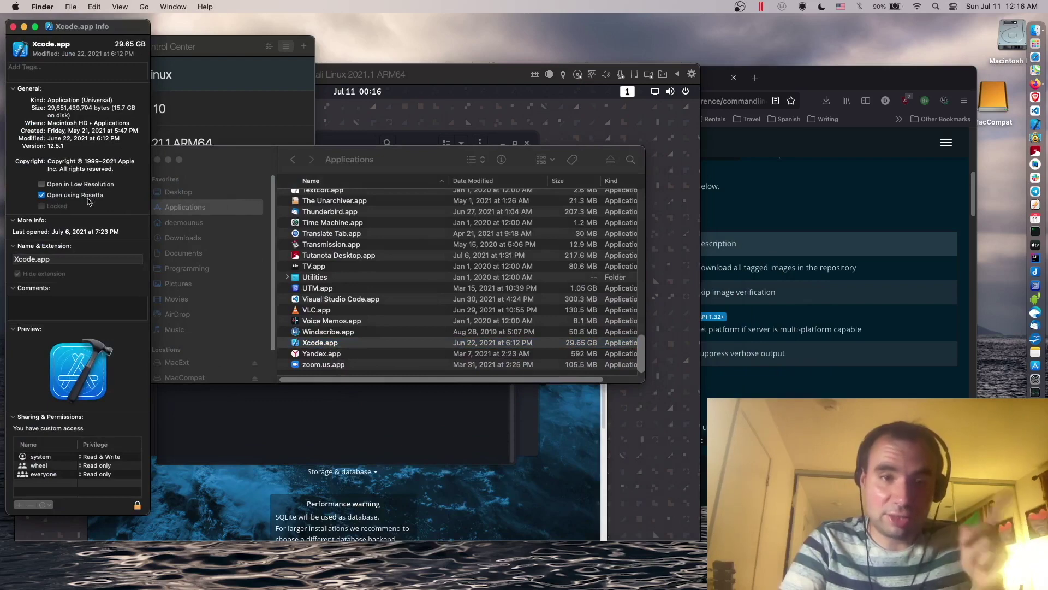
pyautogui.press('super+w')
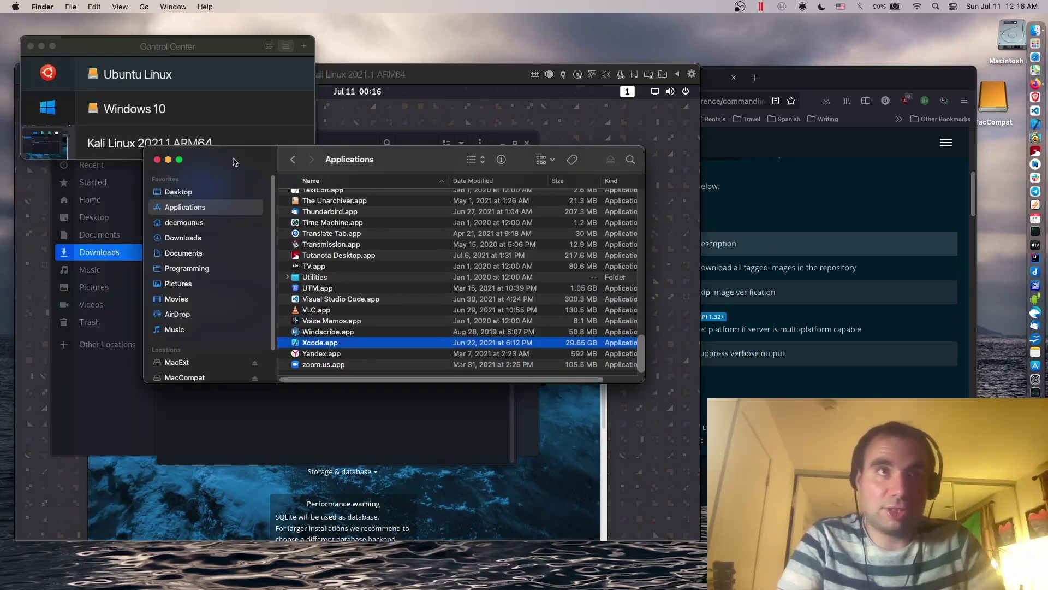
pyautogui.moveTo(235, 162); pyautogui.dragTo(246, 164)
# Close the Applications Finder window and reactivate the Kali Linux VM window.
pyautogui.click(169, 163)
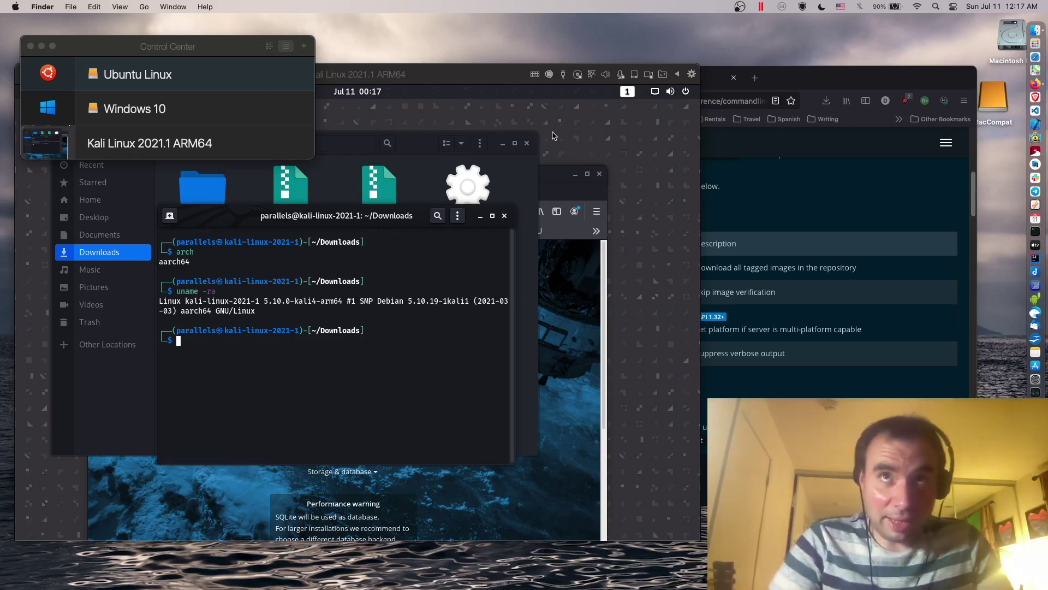
pyautogui.click(463, 79)
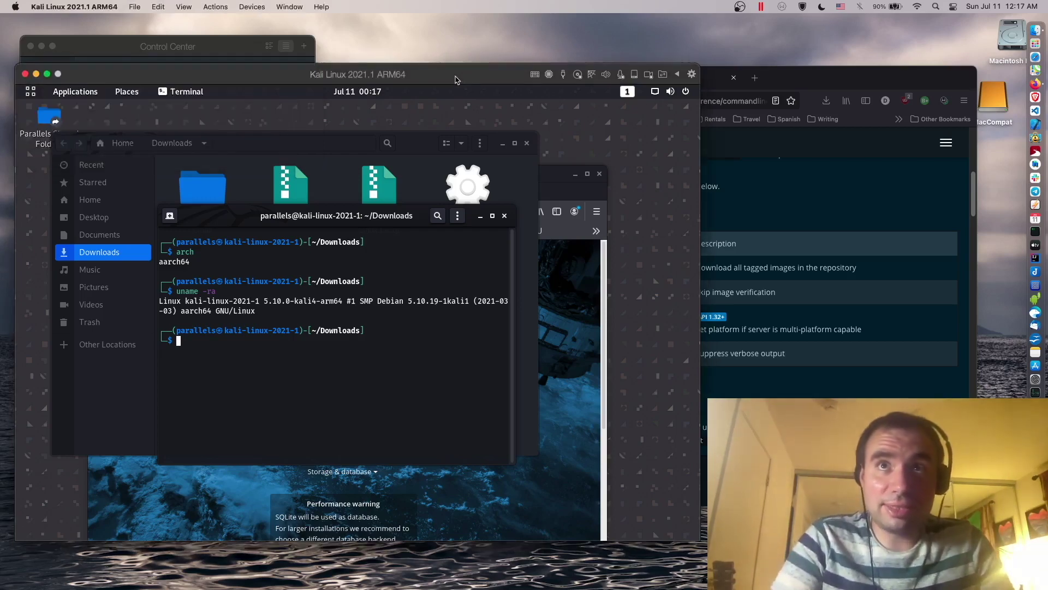
pyautogui.moveTo(456, 77); pyautogui.dragTo(455, 75)
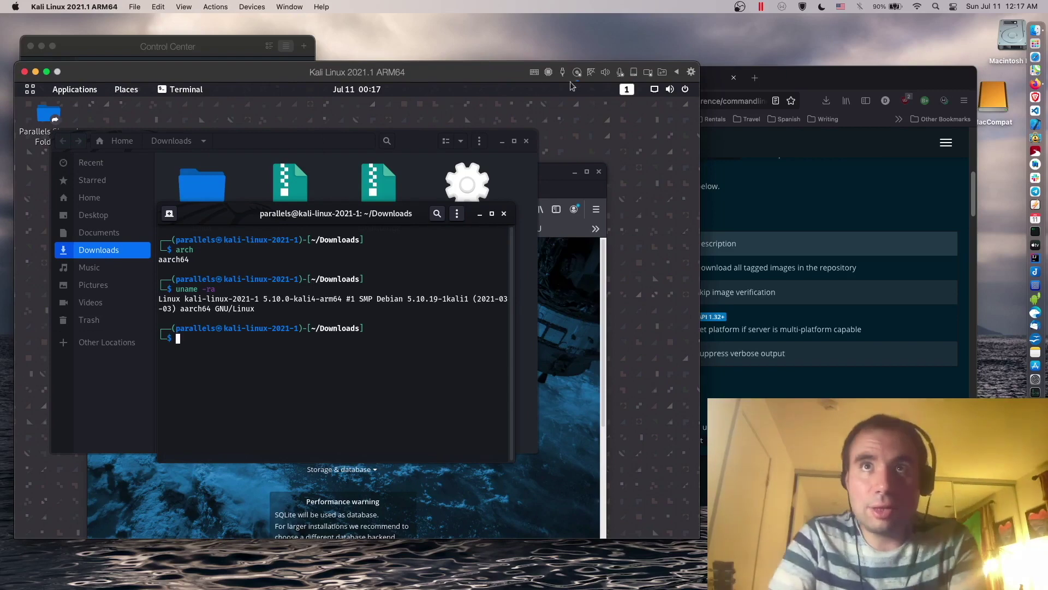
pyautogui.click(604, 73)
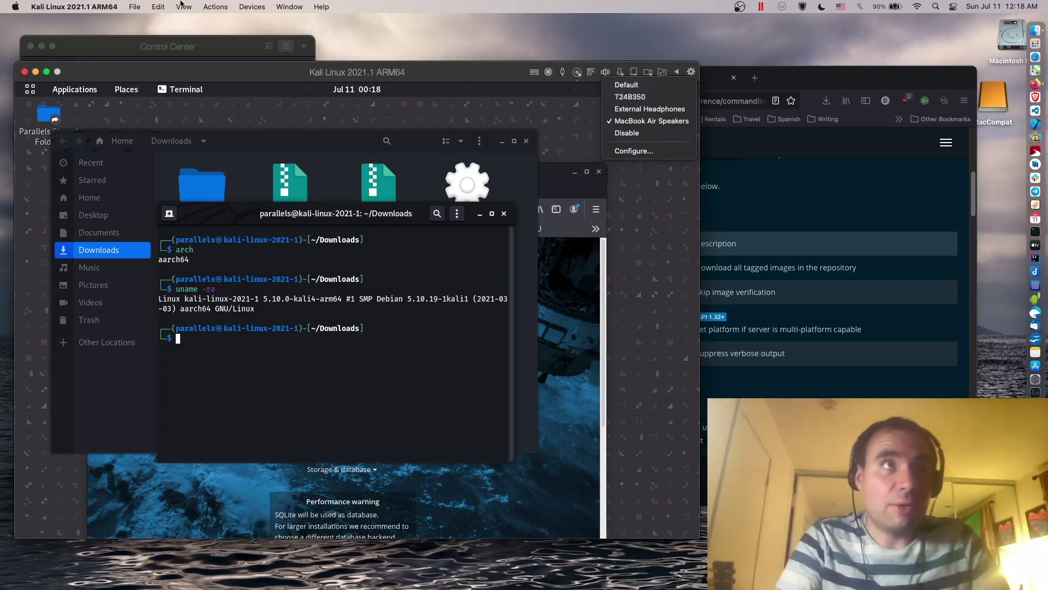
pyautogui.click(121, 55)
pyautogui.click(63, 6)
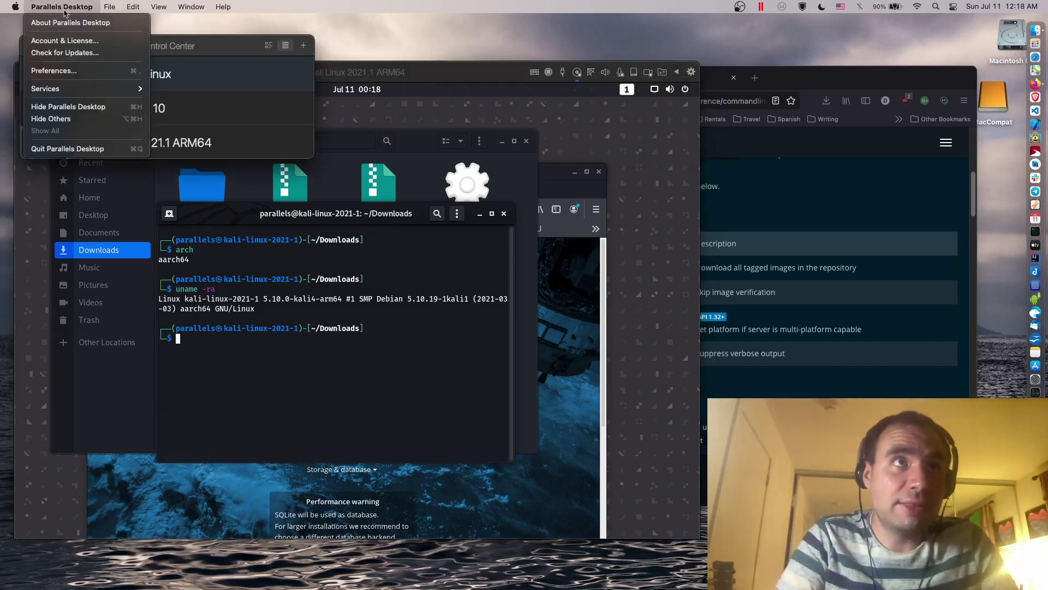
pyautogui.click(65, 30)
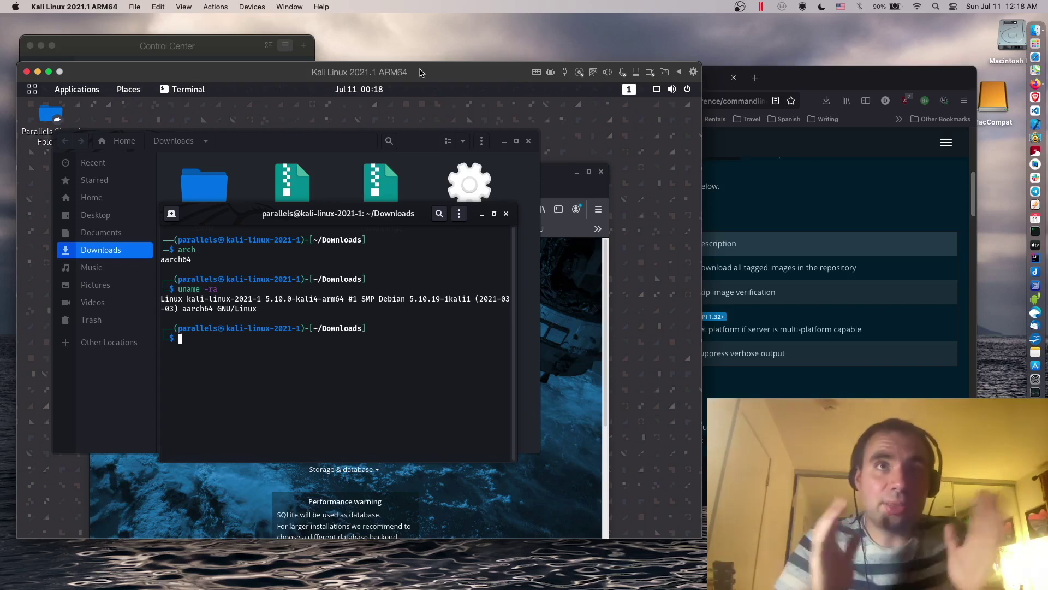
pyautogui.click(33, 90)
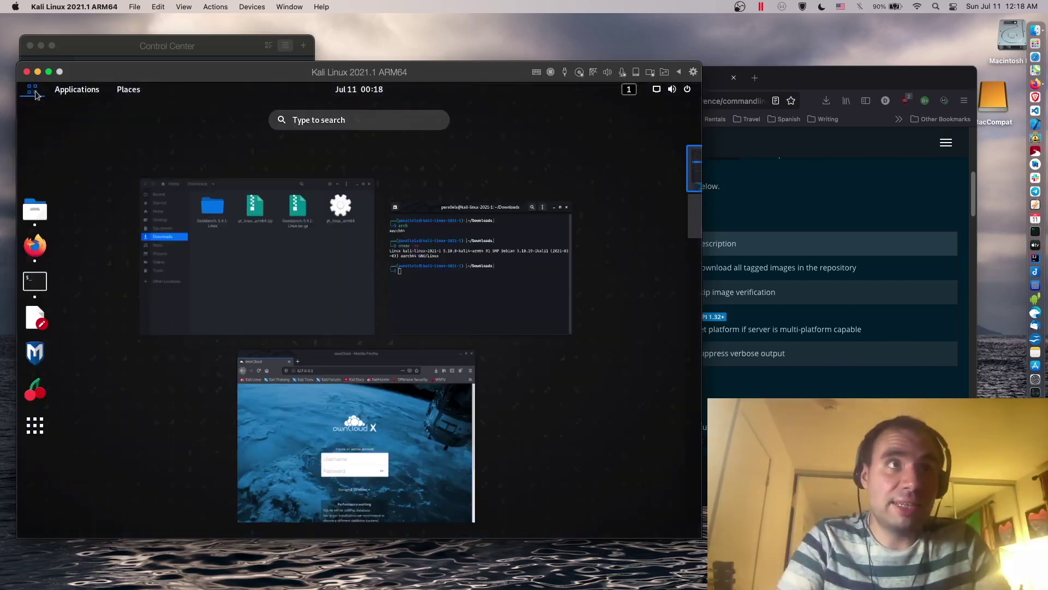
pyautogui.click(33, 90)
pyautogui.click(33, 91)
pyautogui.click(76, 89)
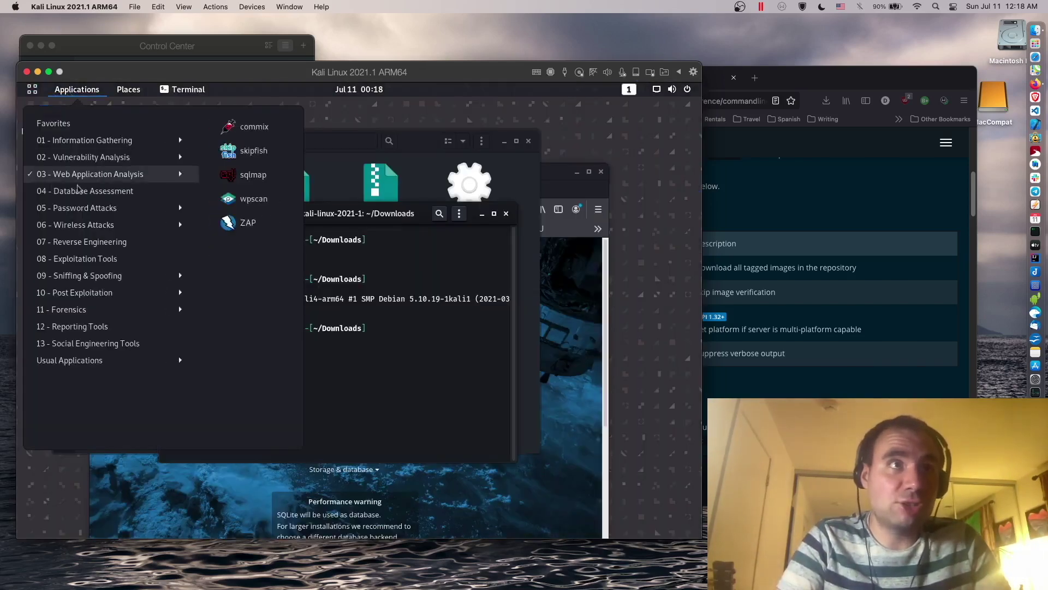
pyautogui.press('Escape')
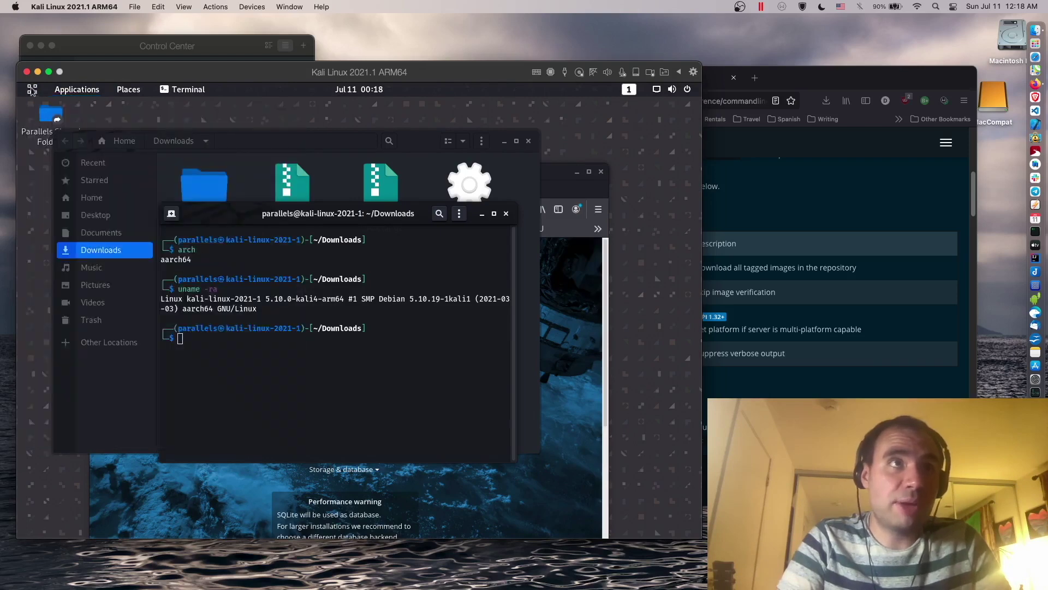
pyautogui.click(32, 90)
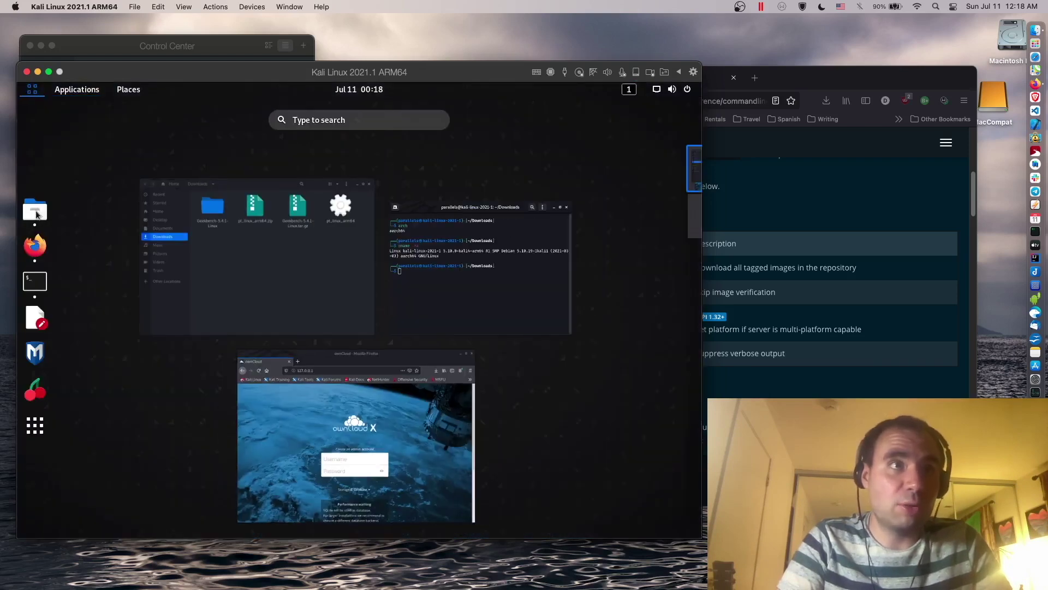
pyautogui.click(127, 90)
pyautogui.click(77, 90)
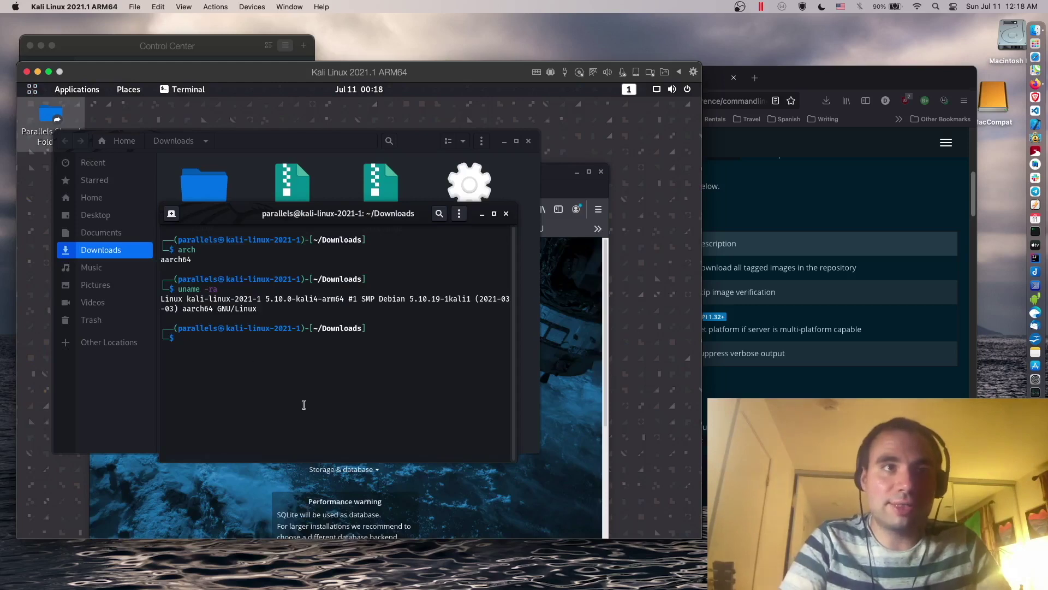
# Check the Docker Hub httpd page, then run 'sudo docker pull httpd --platform arm64' with the password.
pyautogui.press('super+Tab')
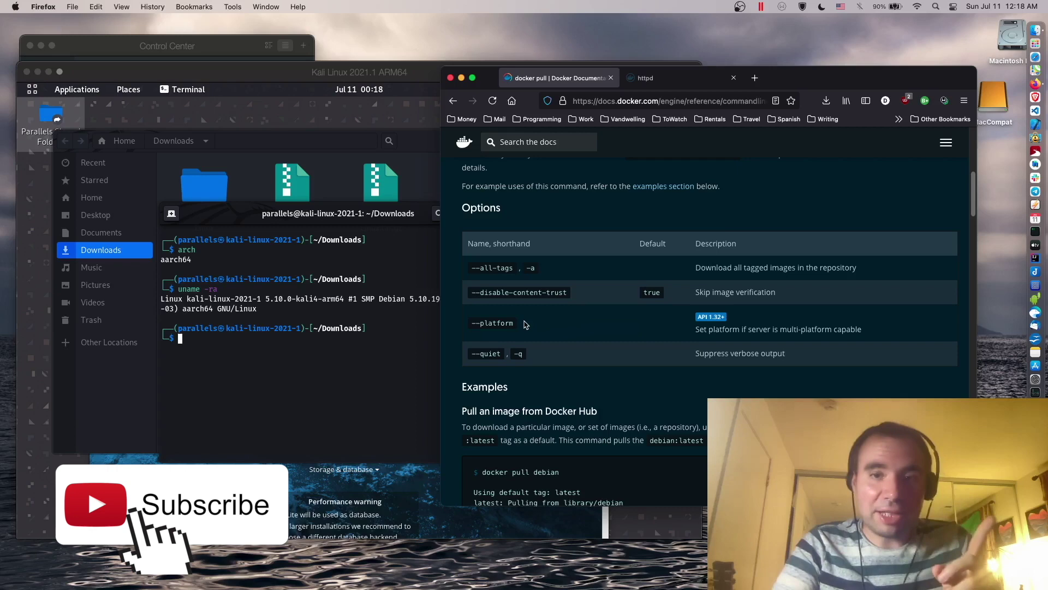
pyautogui.click(688, 82)
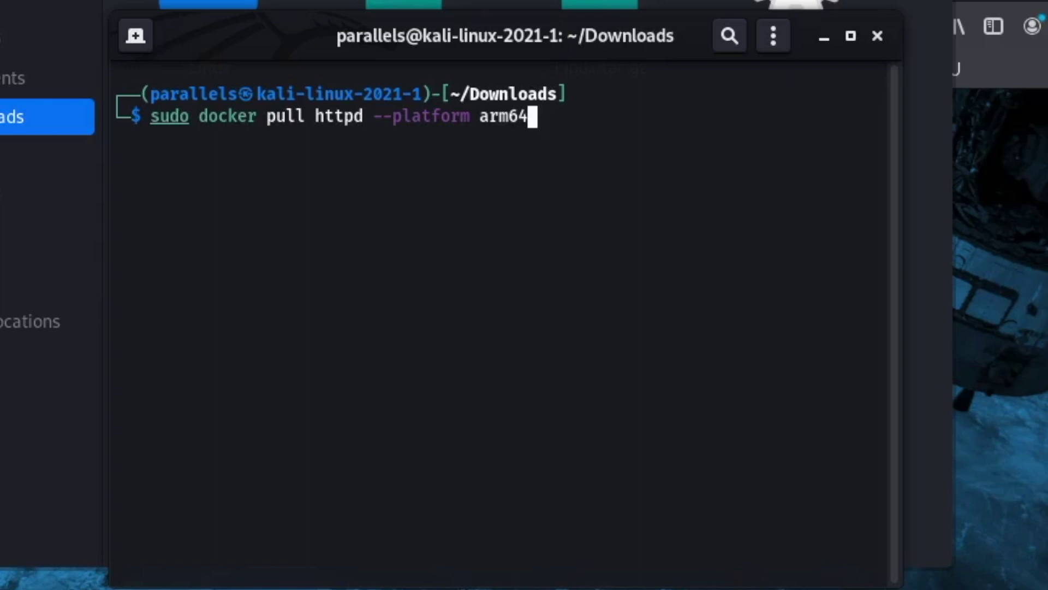
pyautogui.press('Return')
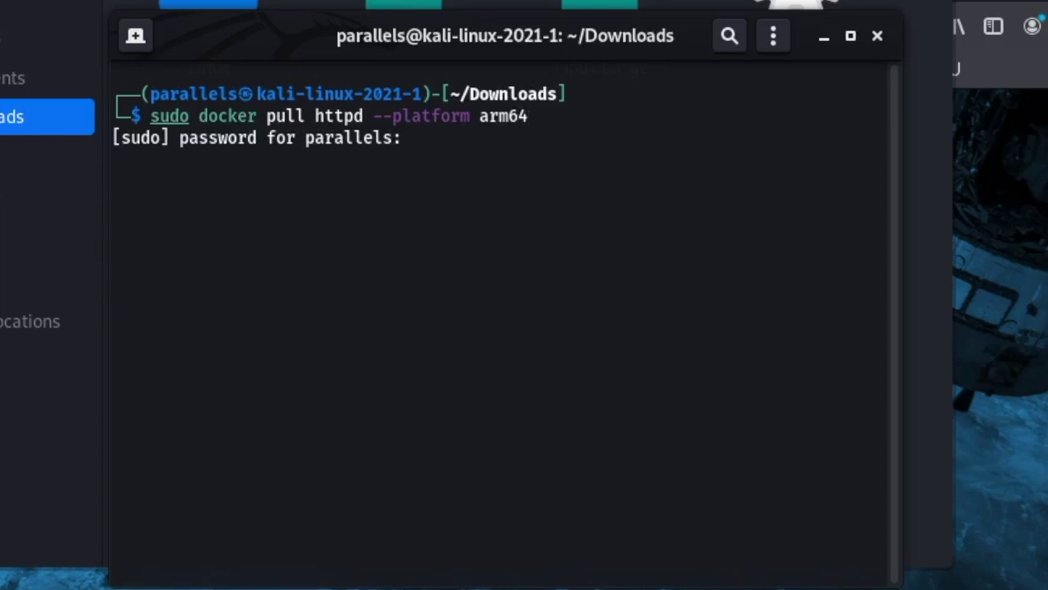
pyautogui.press('Return')
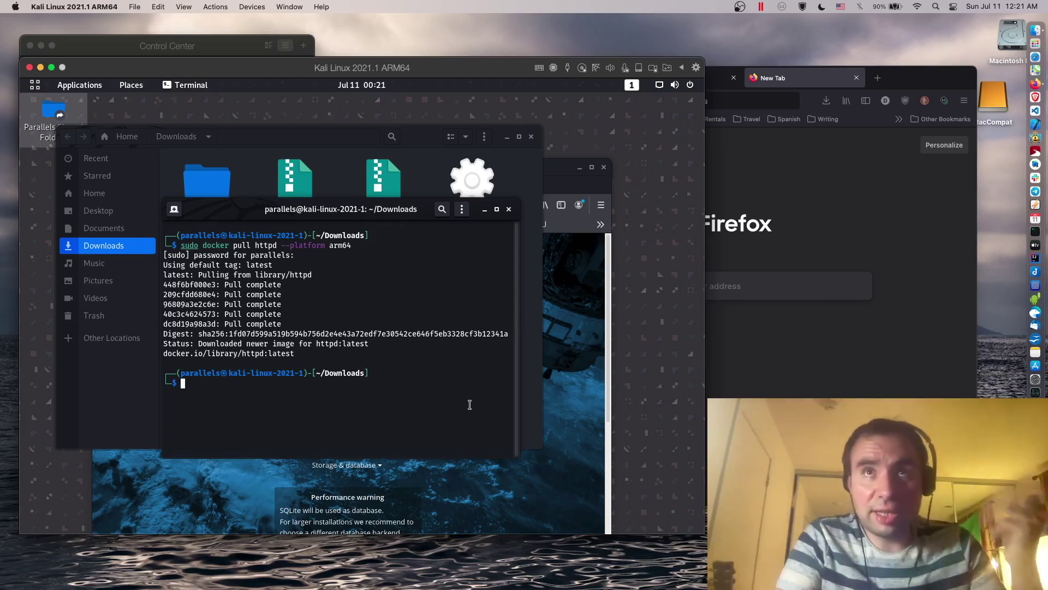
# View the VM's network options and ownCloud at 10.211.55.6, then refocus the Kali window.
pyautogui.click(597, 68)
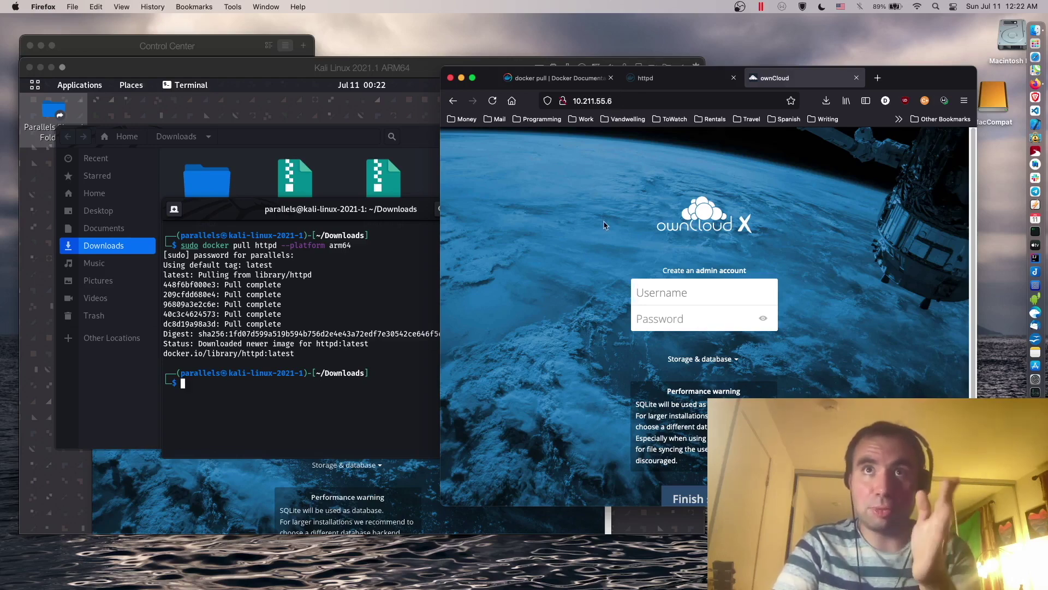
pyautogui.click(290, 426)
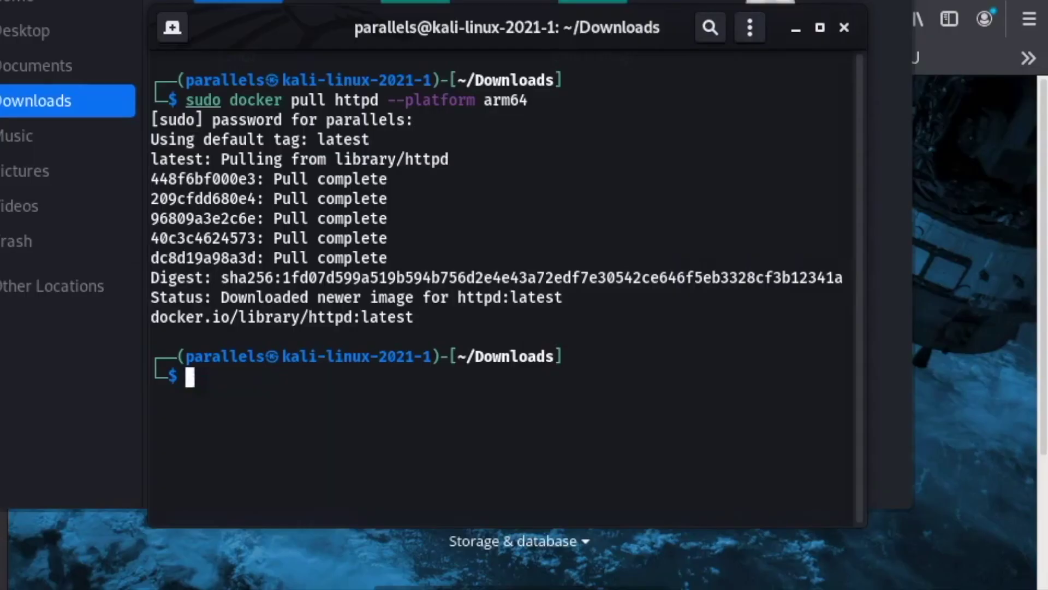
# Run 'sudo docker ps' and highlight the owncloud container's image name.
pyautogui.write('sudo ')
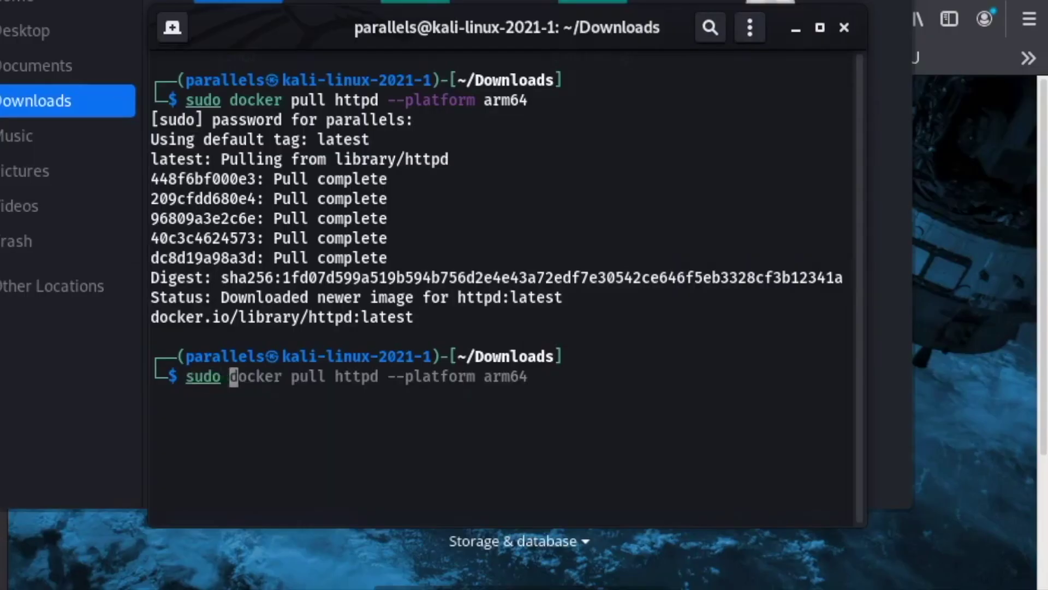
pyautogui.write('docker p')
pyautogui.write('s')
pyautogui.press('Return')
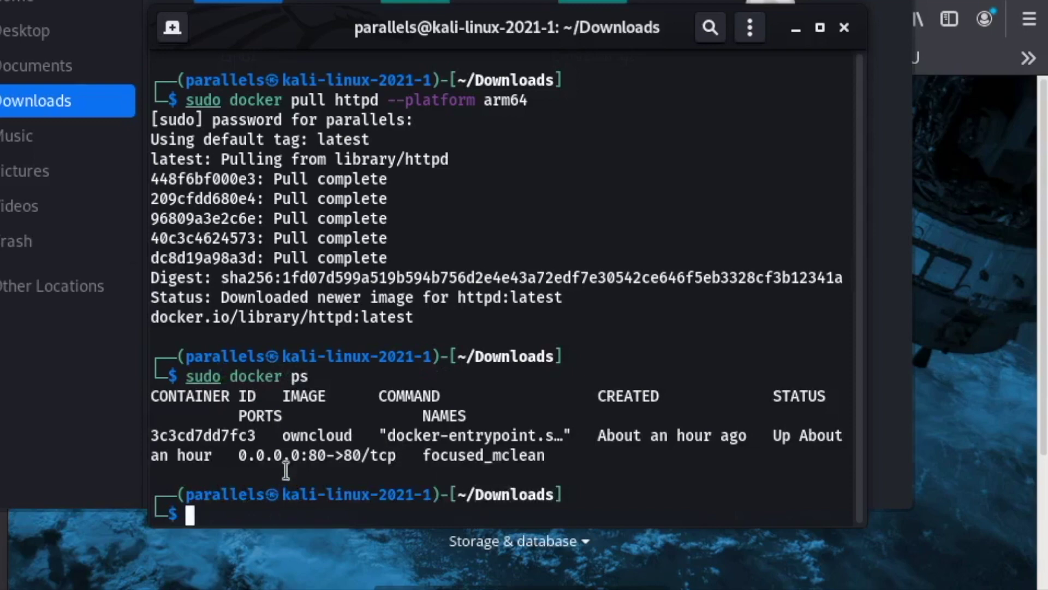
pyautogui.moveTo(281, 435); pyautogui.dragTo(331, 436)
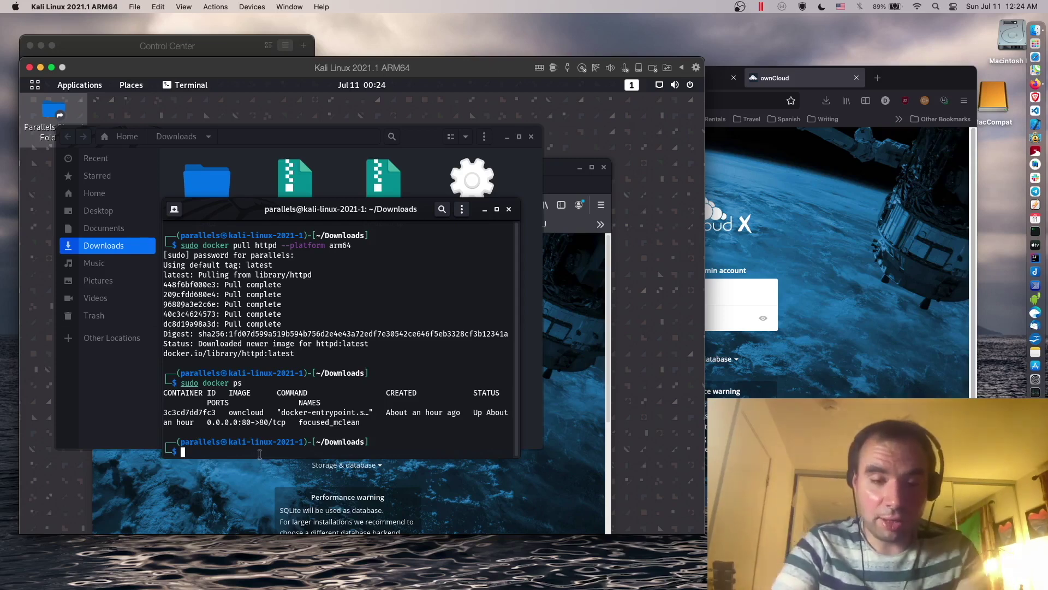
# Run dmitry without arguments to display its whois, subdomain, email and port-scan options.
pyautogui.write('dmitry')
pyautogui.press('Return')
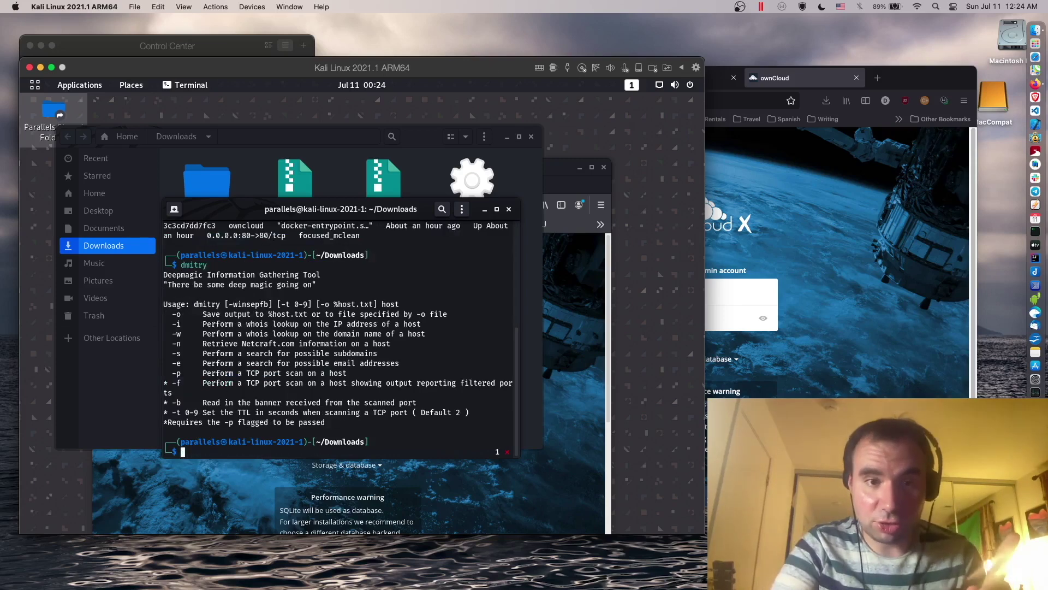